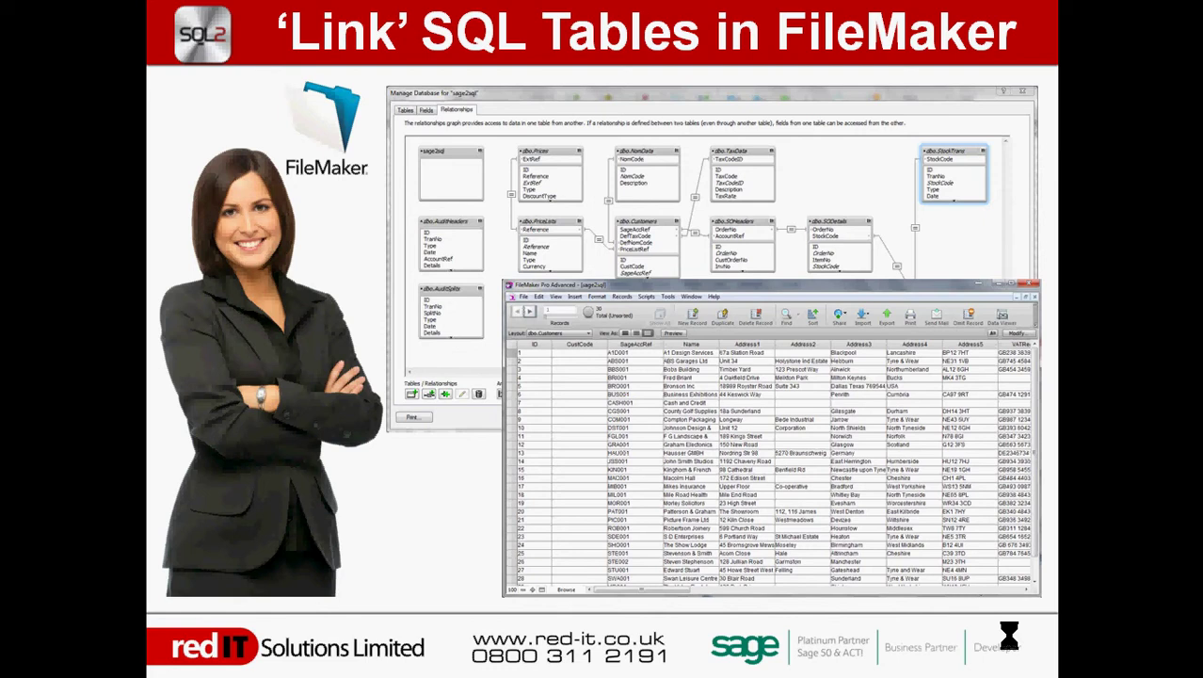
# Step: In Sage 50 Accounts, change the company name of customer A1 Design Services to A1 Design Services Ltd, then save and close the record
pyautogui.hotkey('alt', 'Tab')
pyautogui.hotkey('alt', 'Tab')
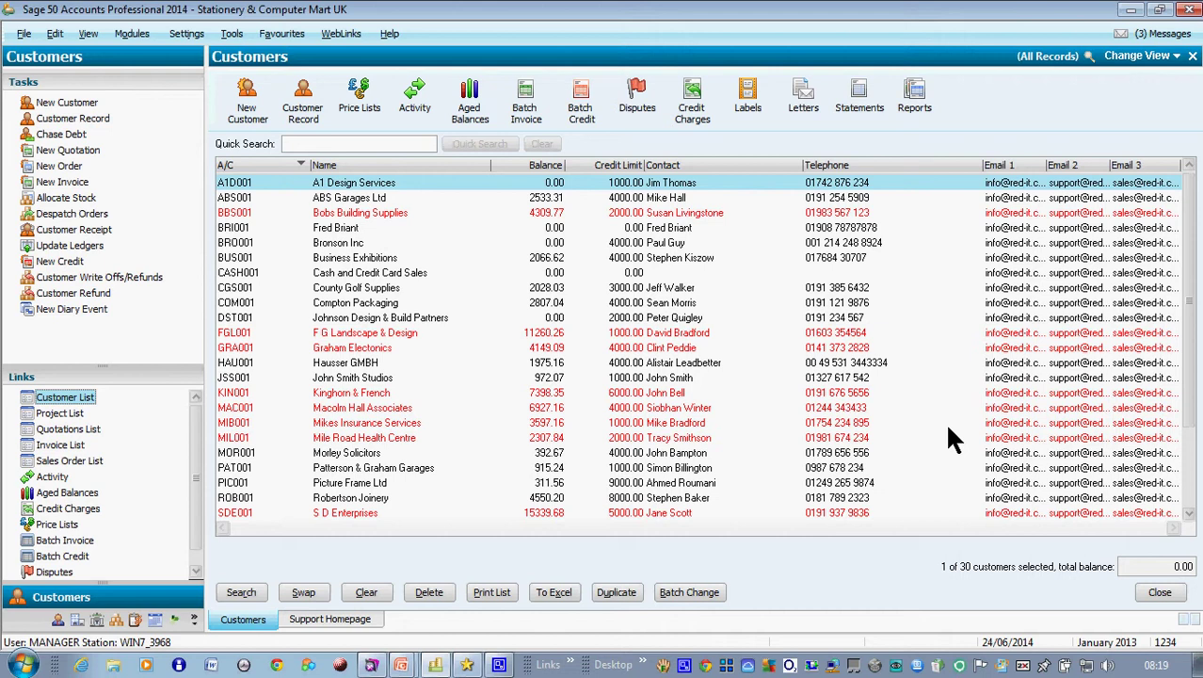
pyautogui.click(333, 185)
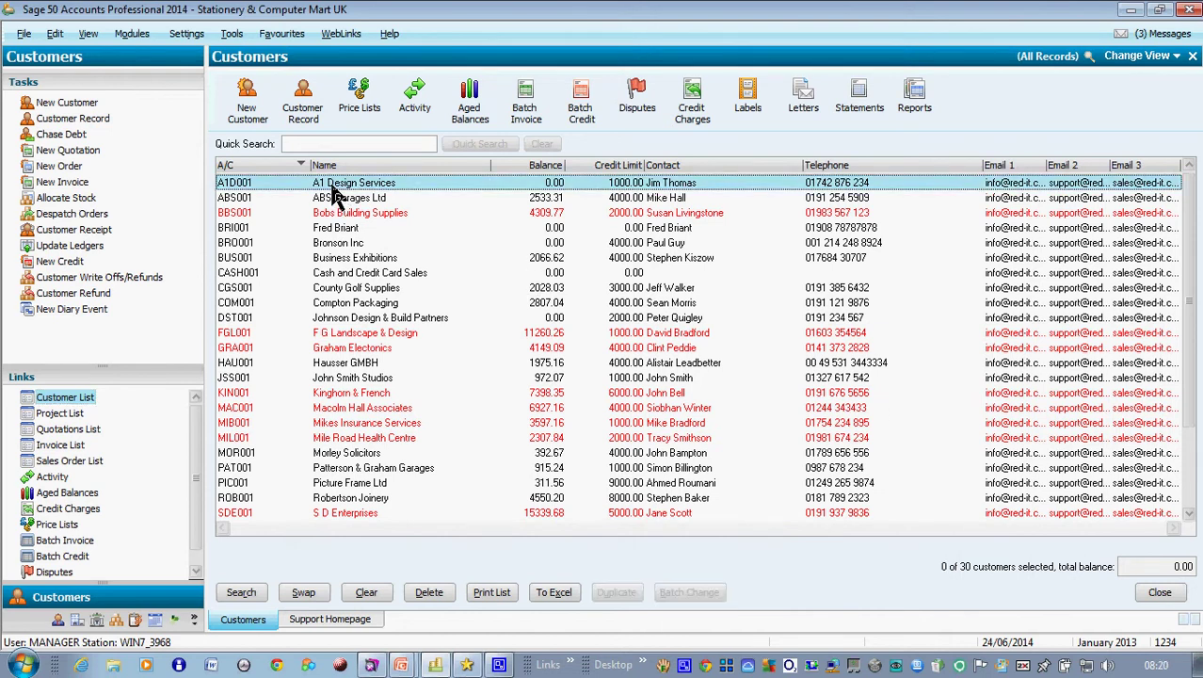
pyautogui.doubleClick(335, 191)
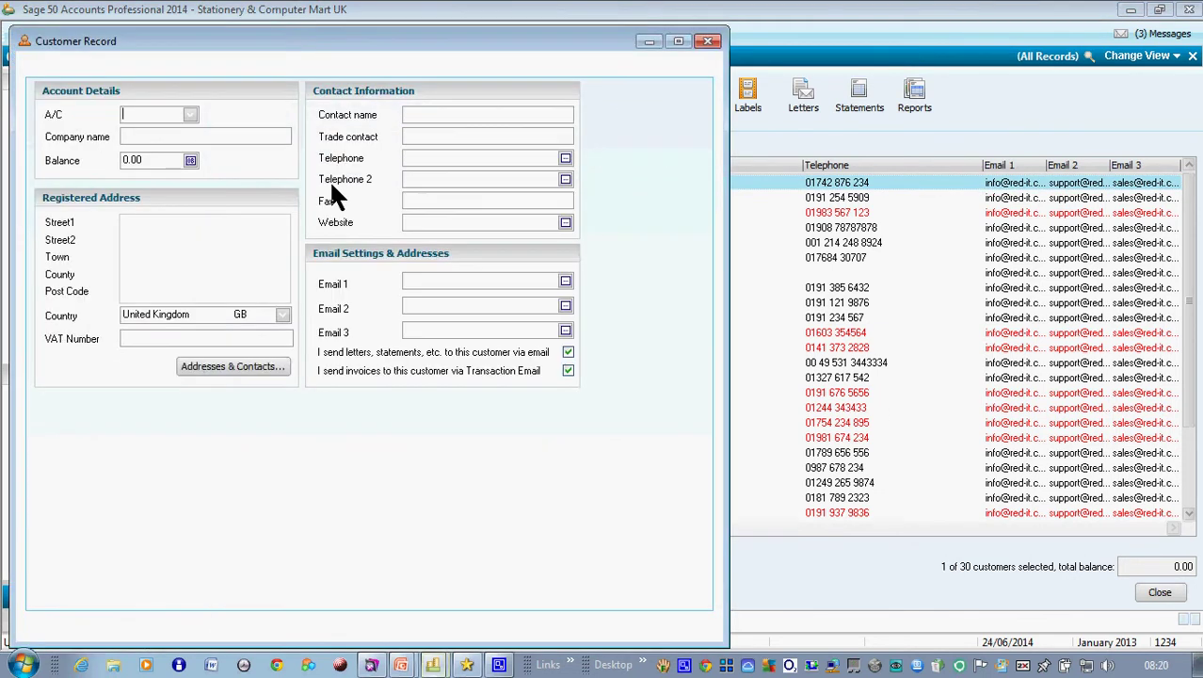
pyautogui.write('Ltd')
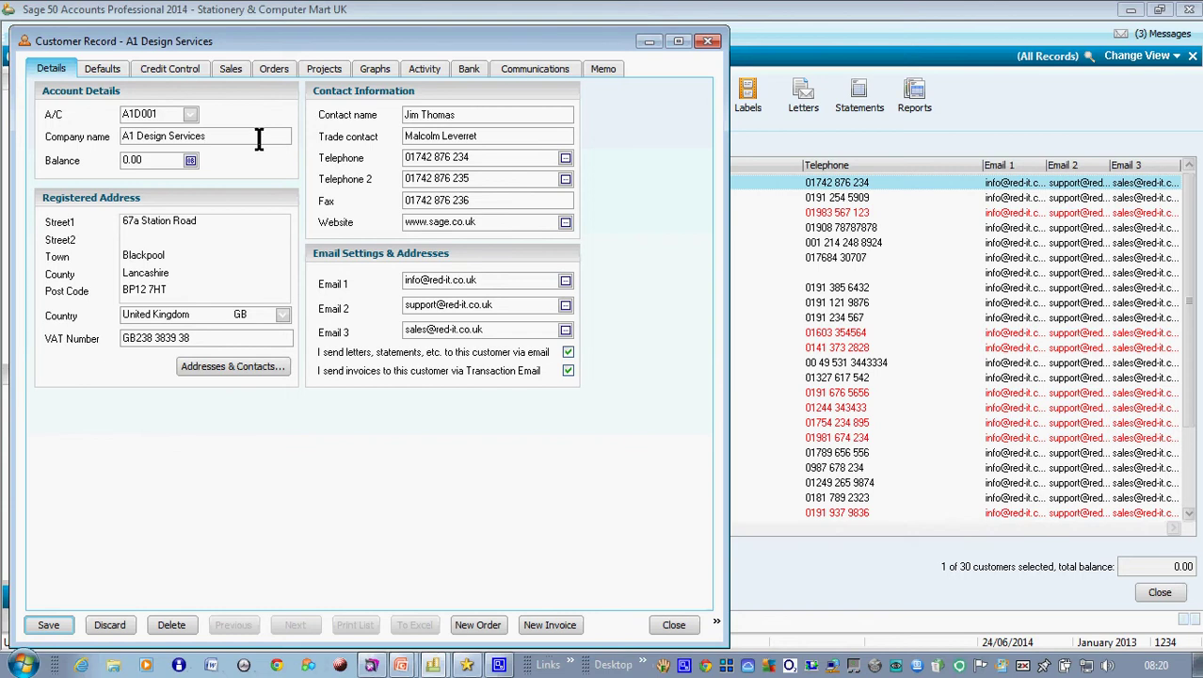
pyautogui.click(48, 624)
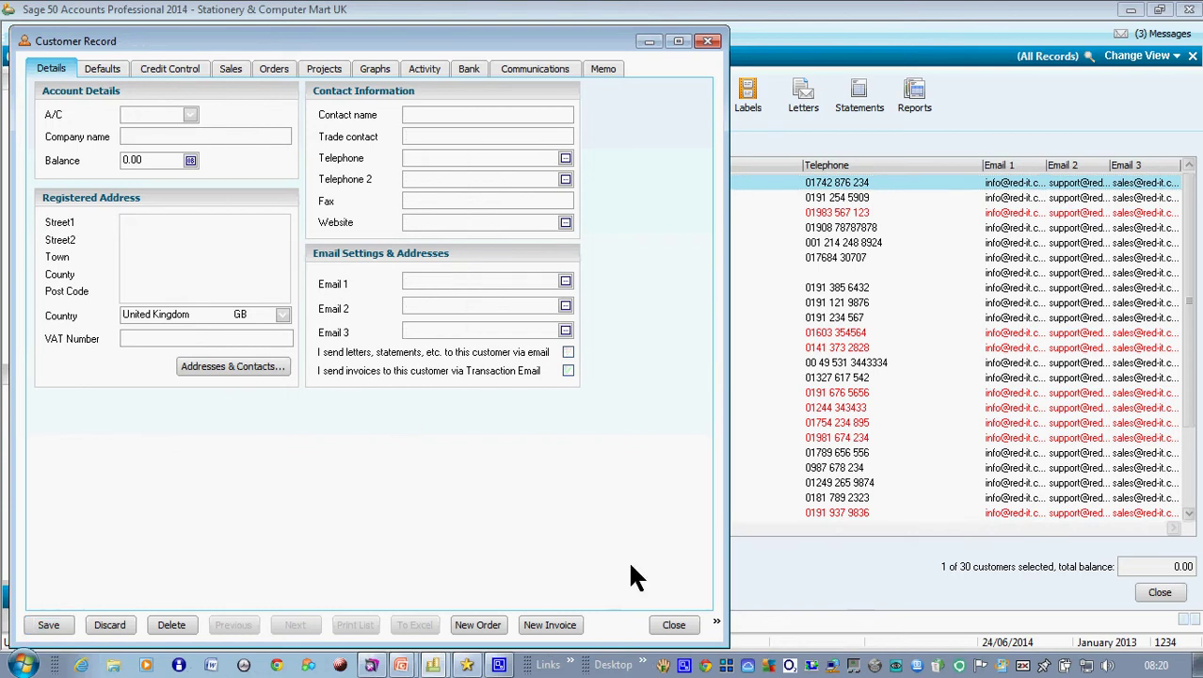
pyautogui.click(673, 624)
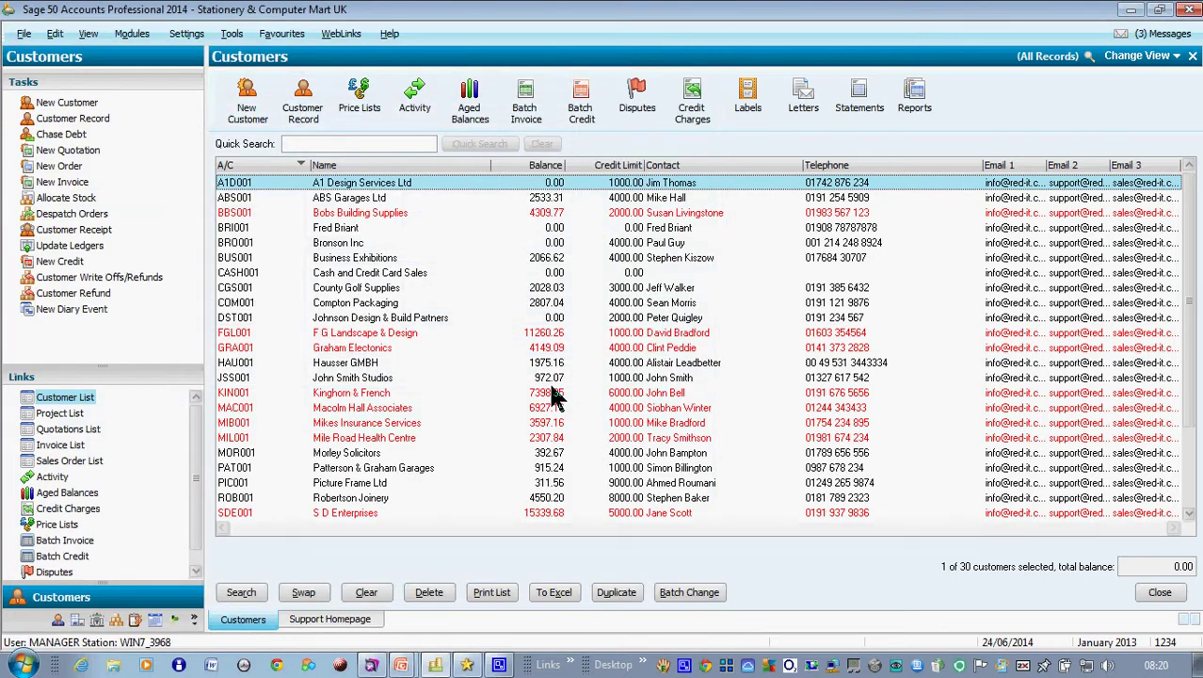
# Step: Switch to FileMaker Pro, check the A1 Design Services name in the dbo.Customers layout and return to the sage2sql layout
pyautogui.hotkey('alt', 'Tab')
pyautogui.hotkey('alt', 'Tab')
pyautogui.hotkey('alt', 'Tab')
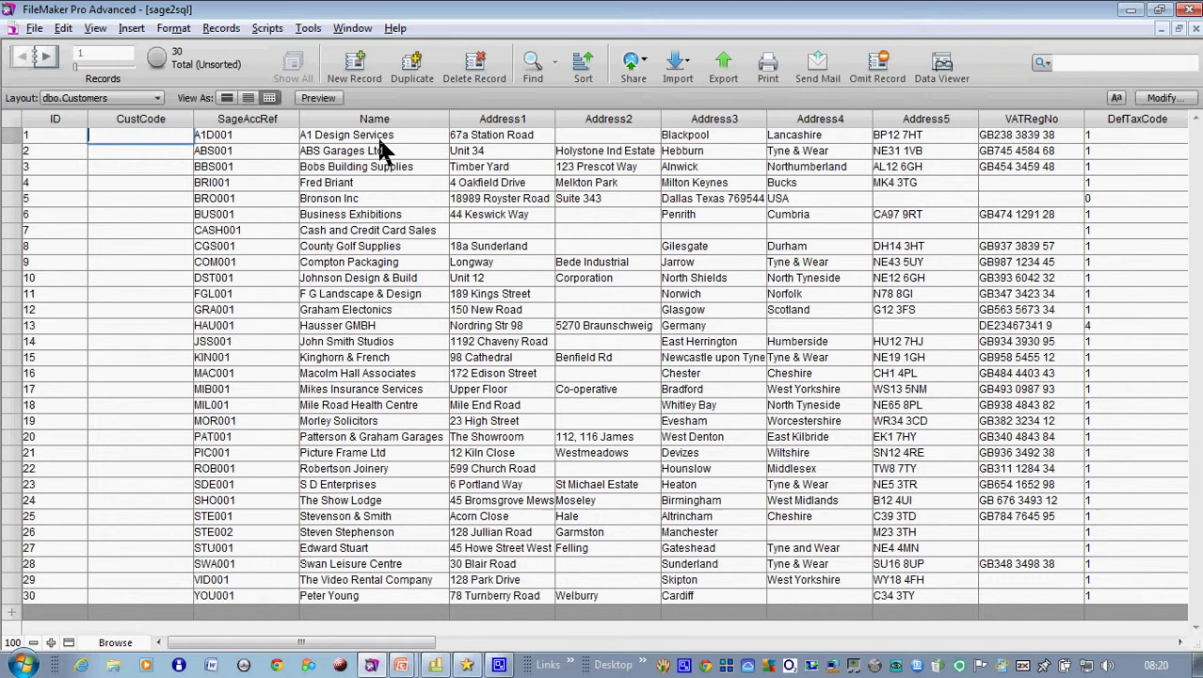
pyautogui.click(406, 135)
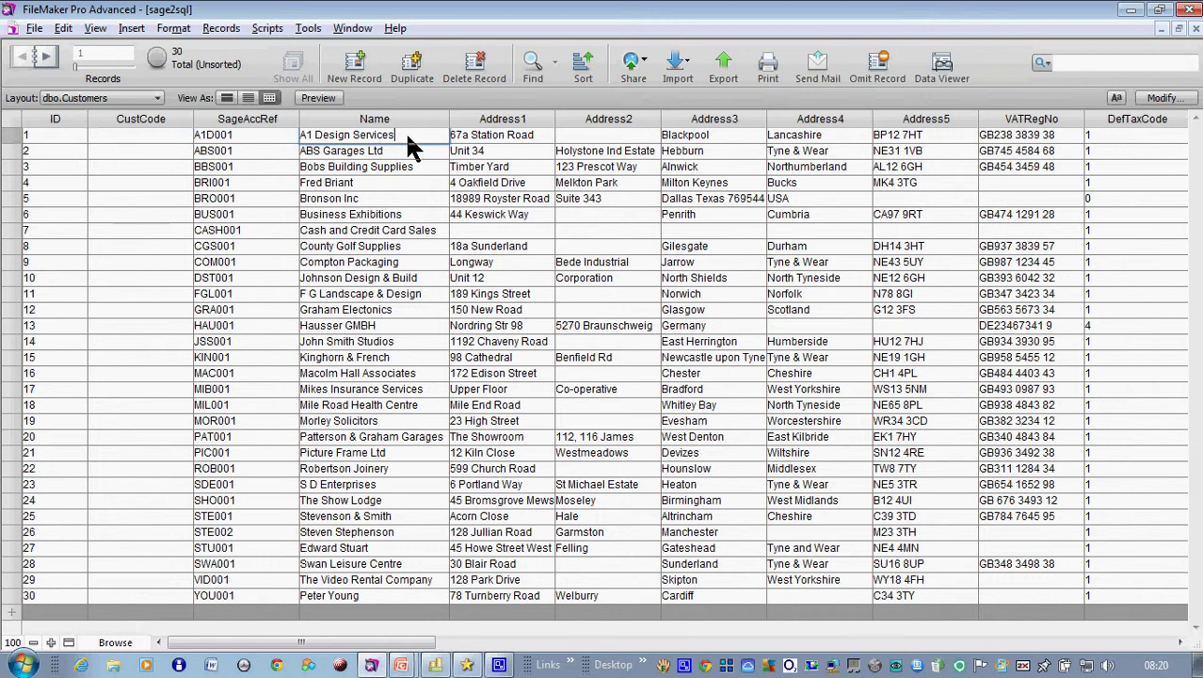
pyautogui.click(156, 99)
pyautogui.click(82, 117)
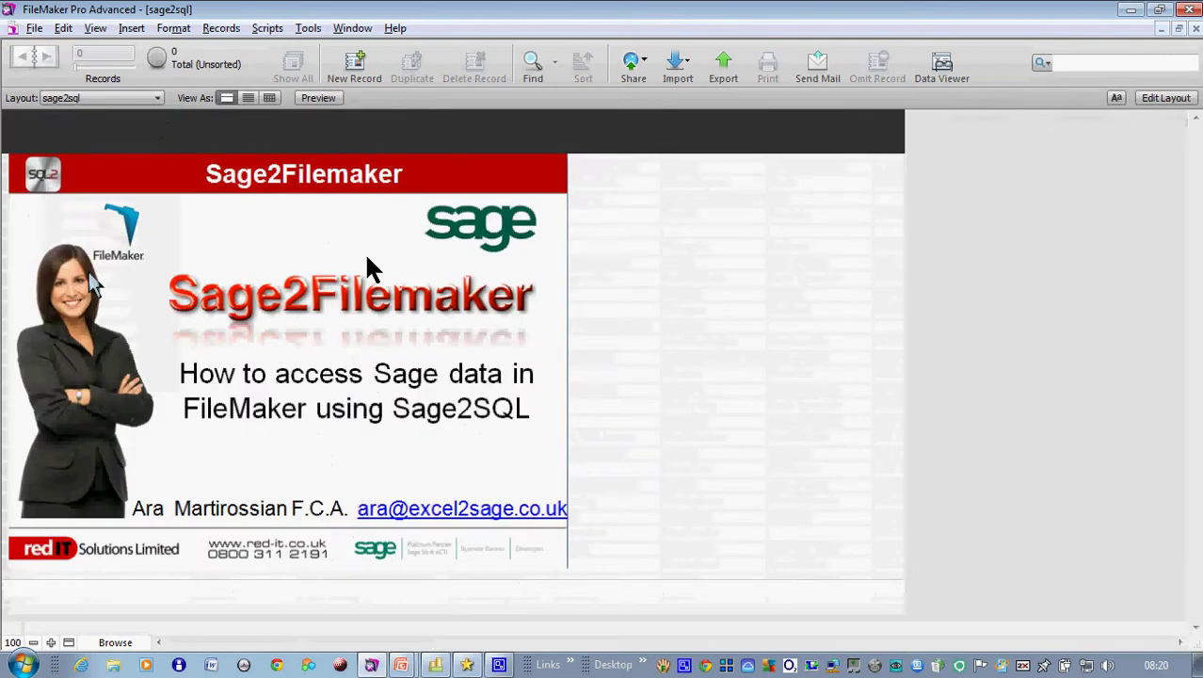
# Step: Switch to Sage2SQL50, start a new log file and run the Customers only update immediately
pyautogui.hotkey('alt', 'Tab')
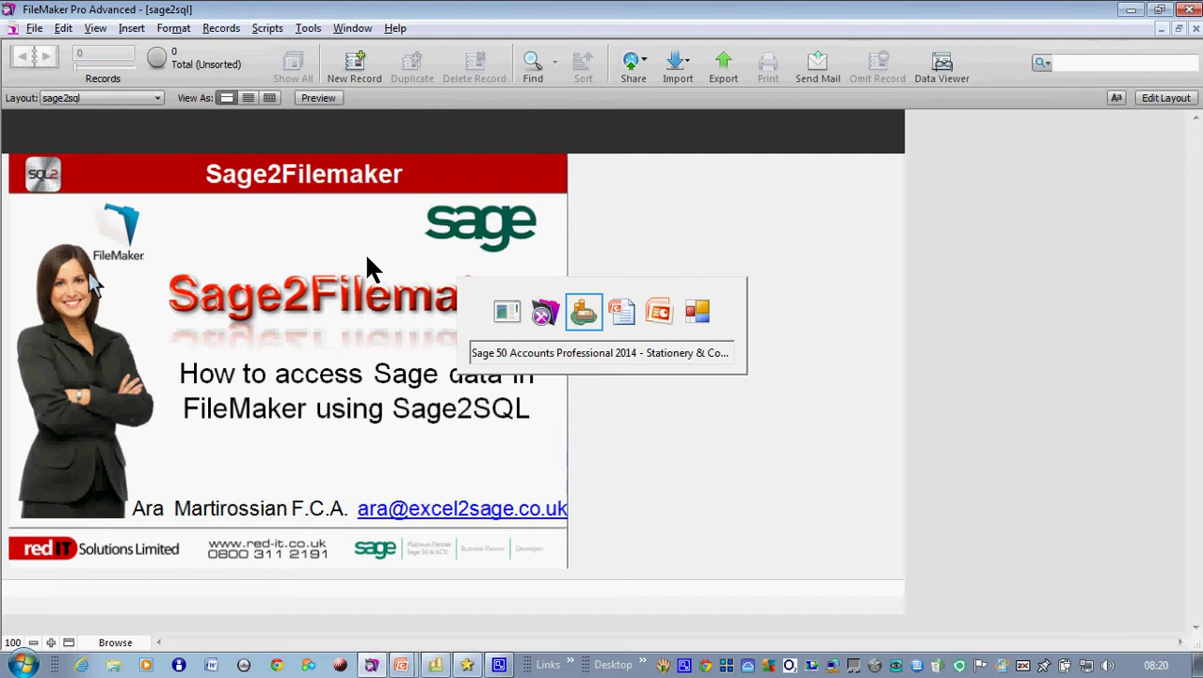
pyautogui.hotkey('alt', 'Tab')
pyautogui.hotkey('alt', 'Tab')
pyautogui.hotkey('alt', 'Tab')
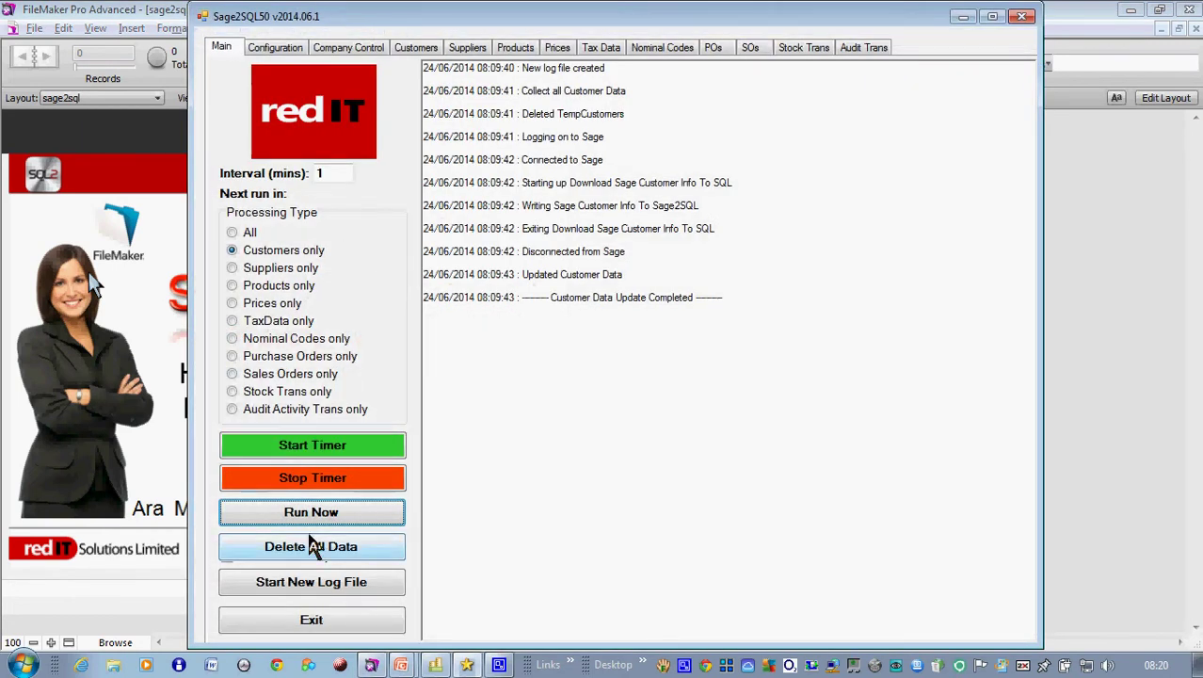
pyautogui.click(305, 583)
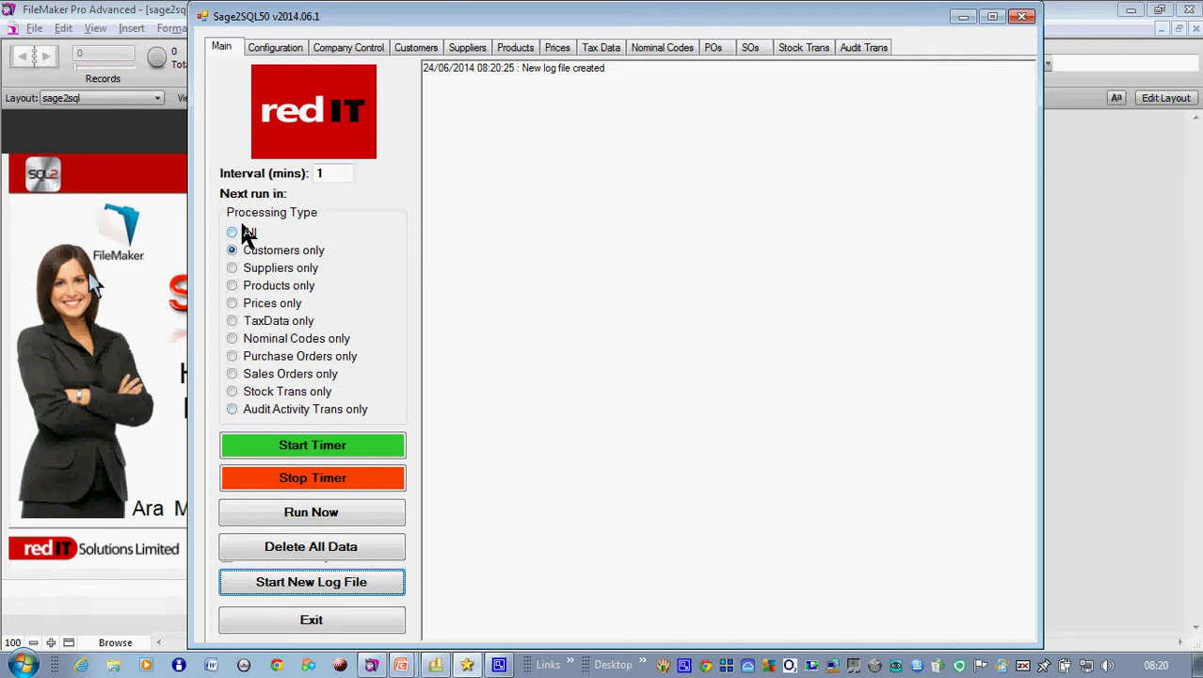
pyautogui.doubleClick(322, 179)
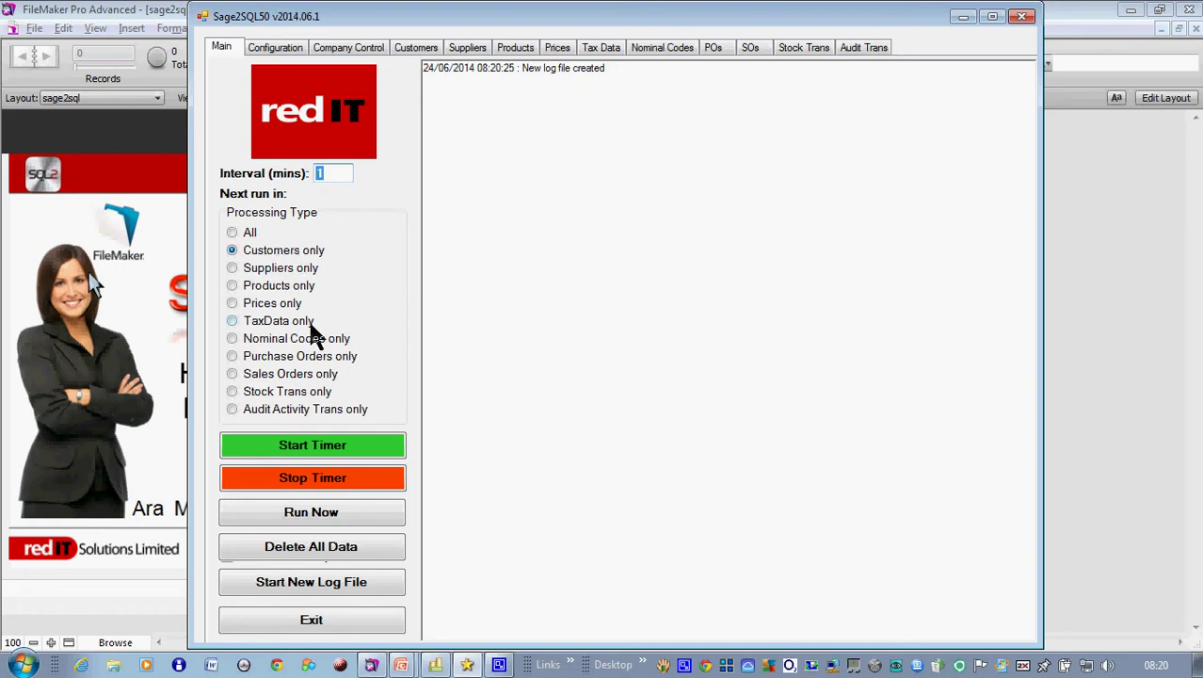
pyautogui.click(309, 524)
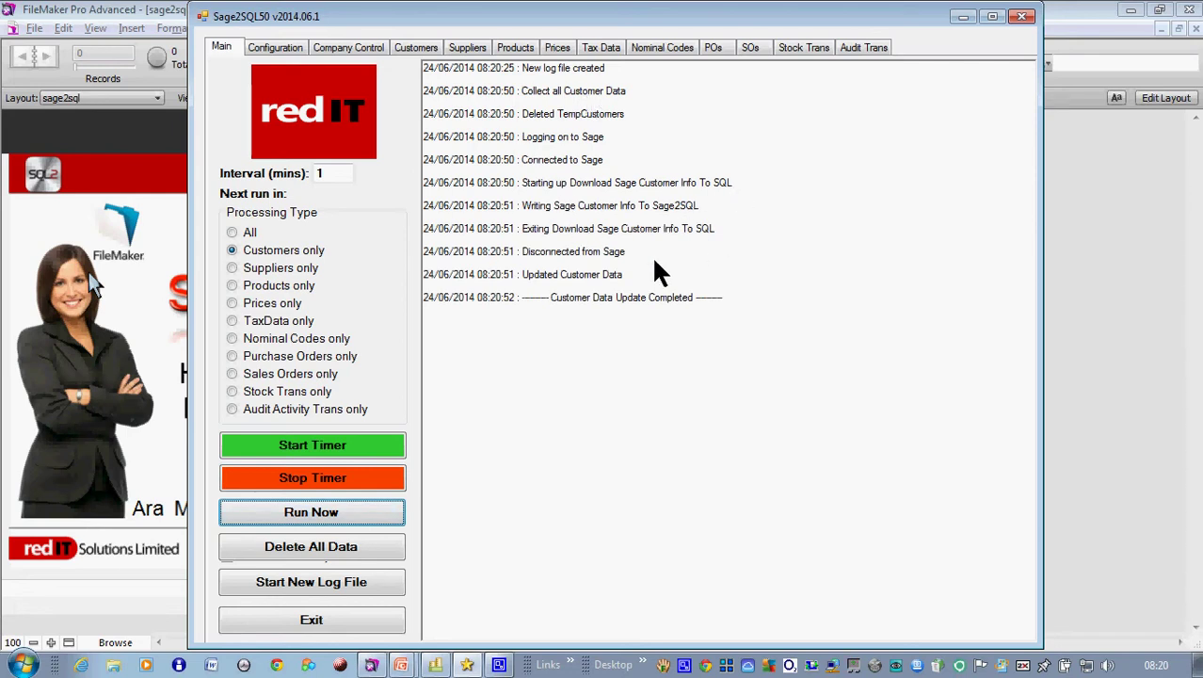
# Step: Switch back to FileMaker Pro, show the dbo.Customers layout and refresh its records
pyautogui.hotkey('alt', 'Tab')
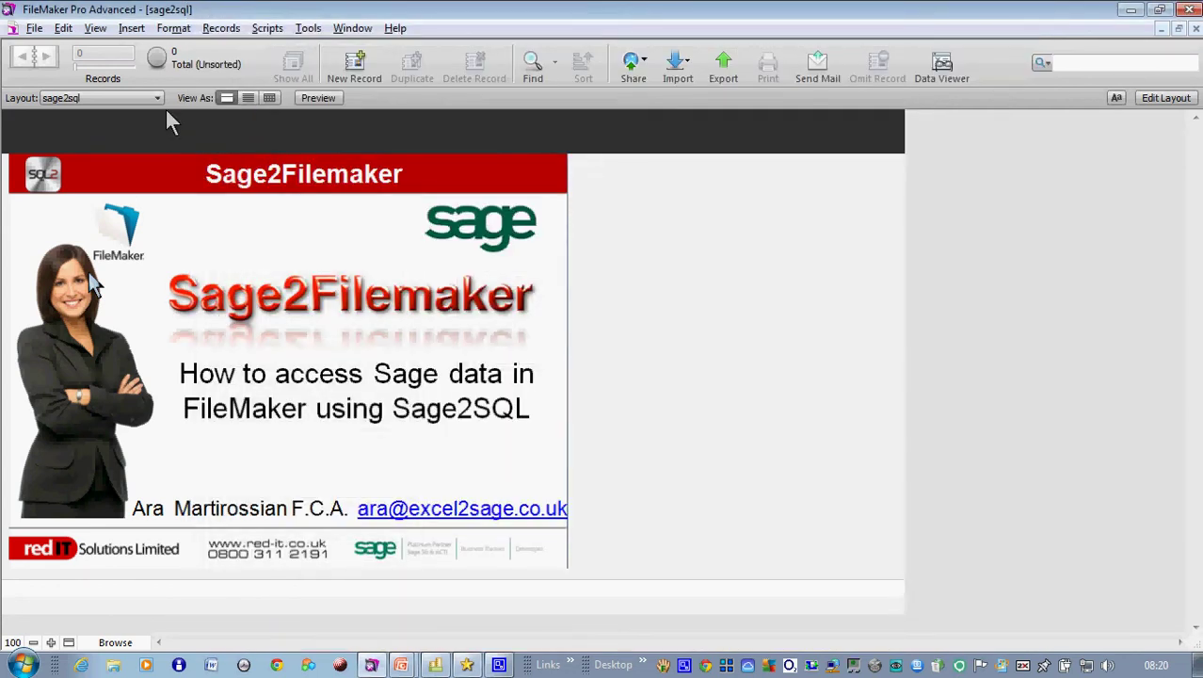
pyautogui.click(157, 99)
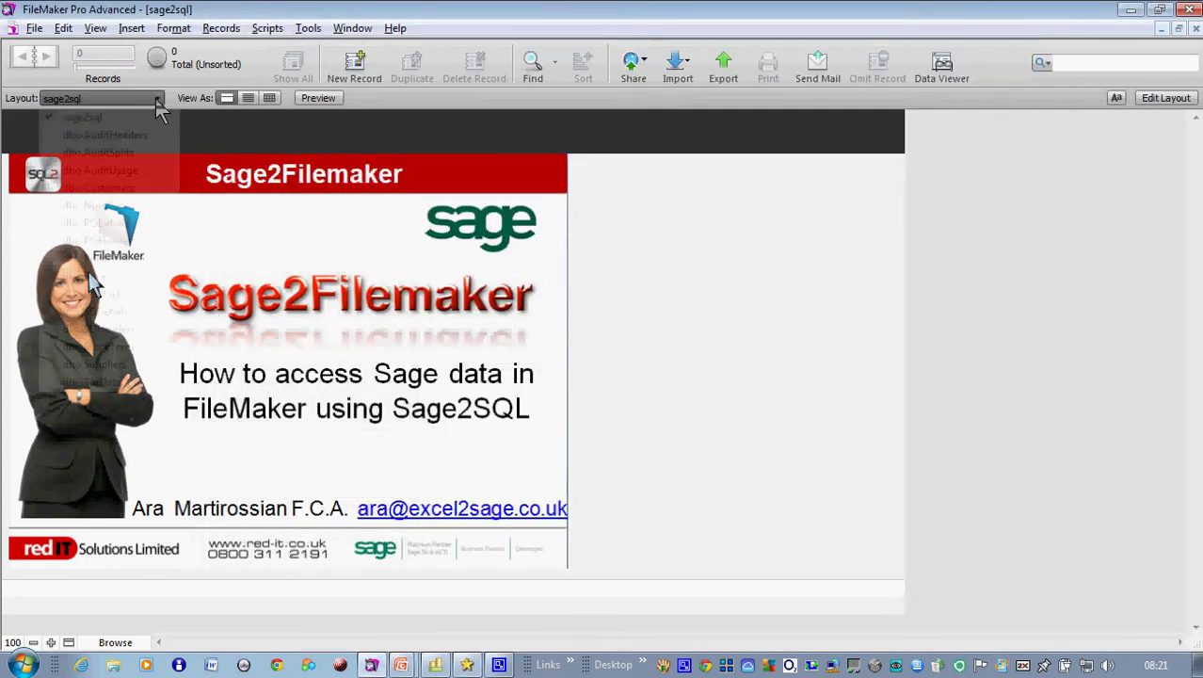
pyautogui.click(143, 187)
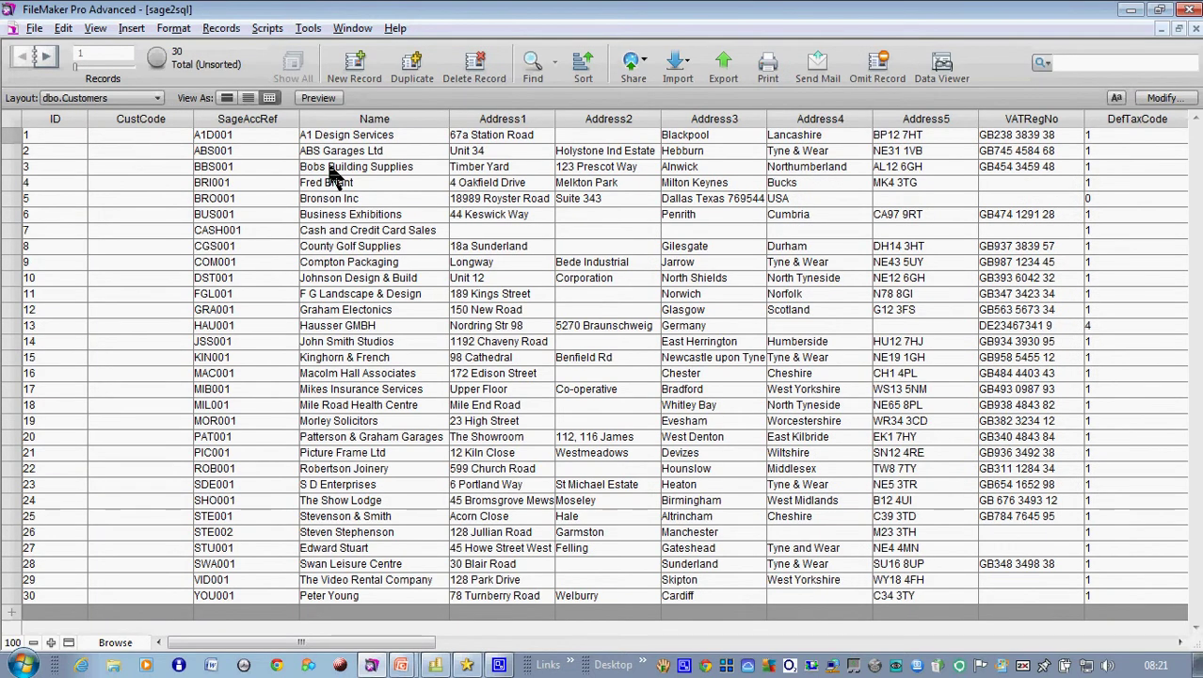
pyautogui.rightClick(328, 167)
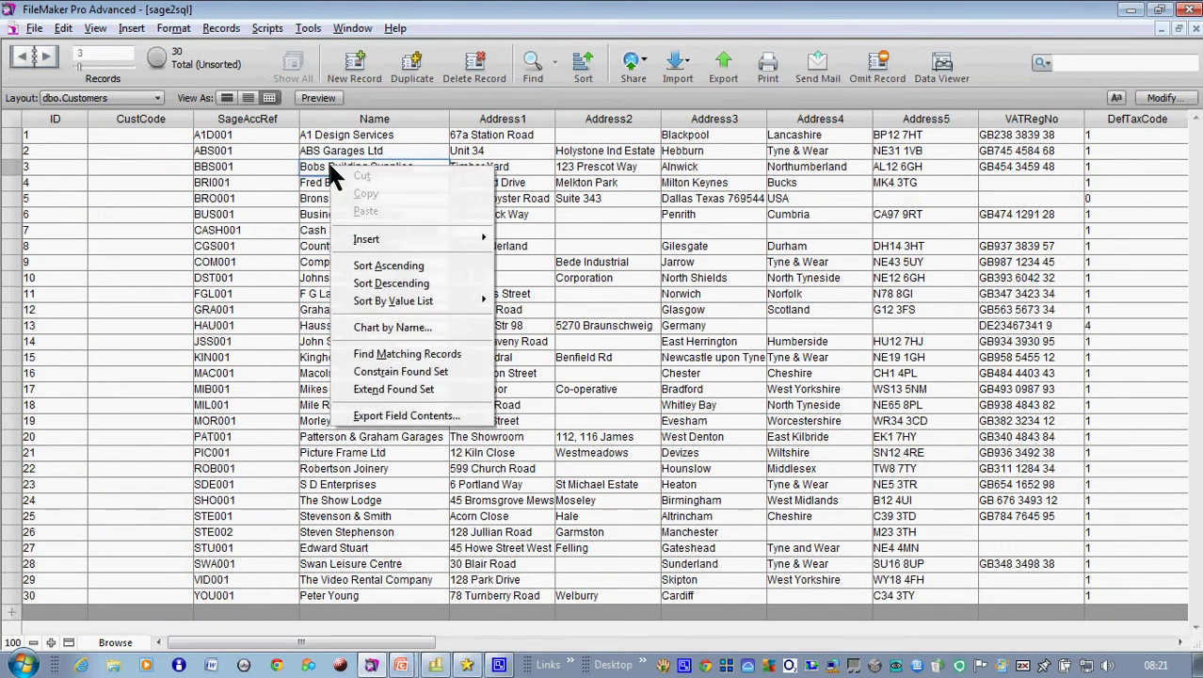
pyautogui.click(232, 28)
pyautogui.click(232, 28)
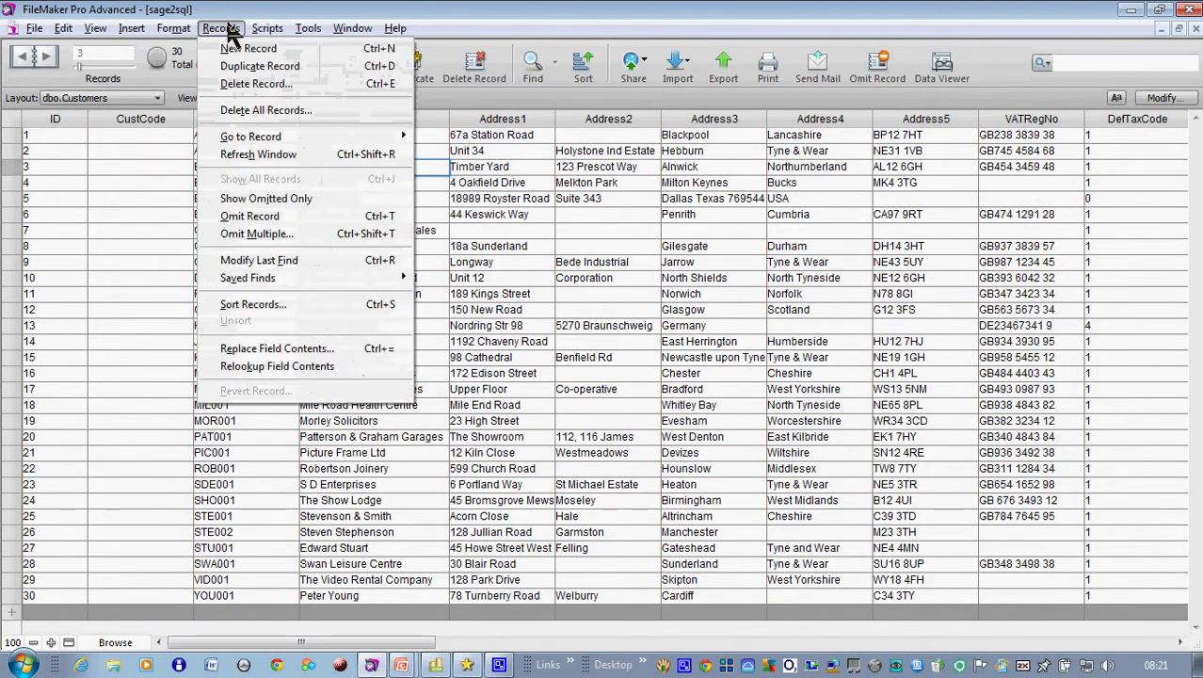
pyautogui.click(242, 154)
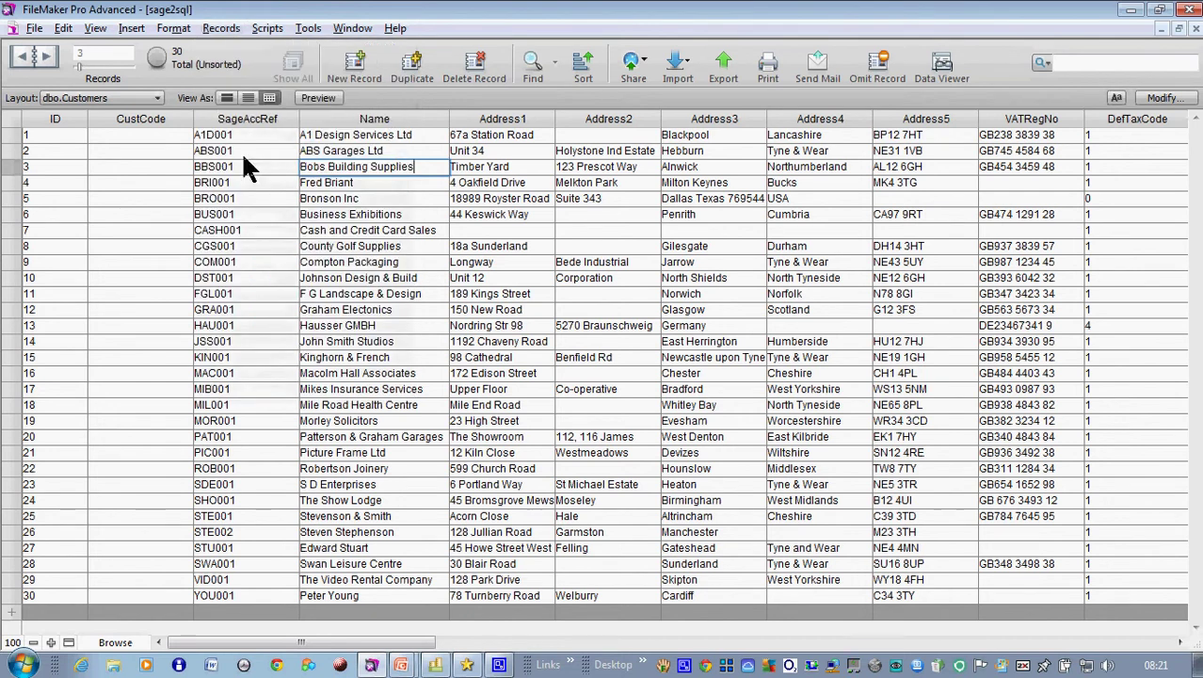
# Step: Check the first customer's name in the refreshed table and look through the available dbo layouts
pyautogui.doubleClick(405, 134)
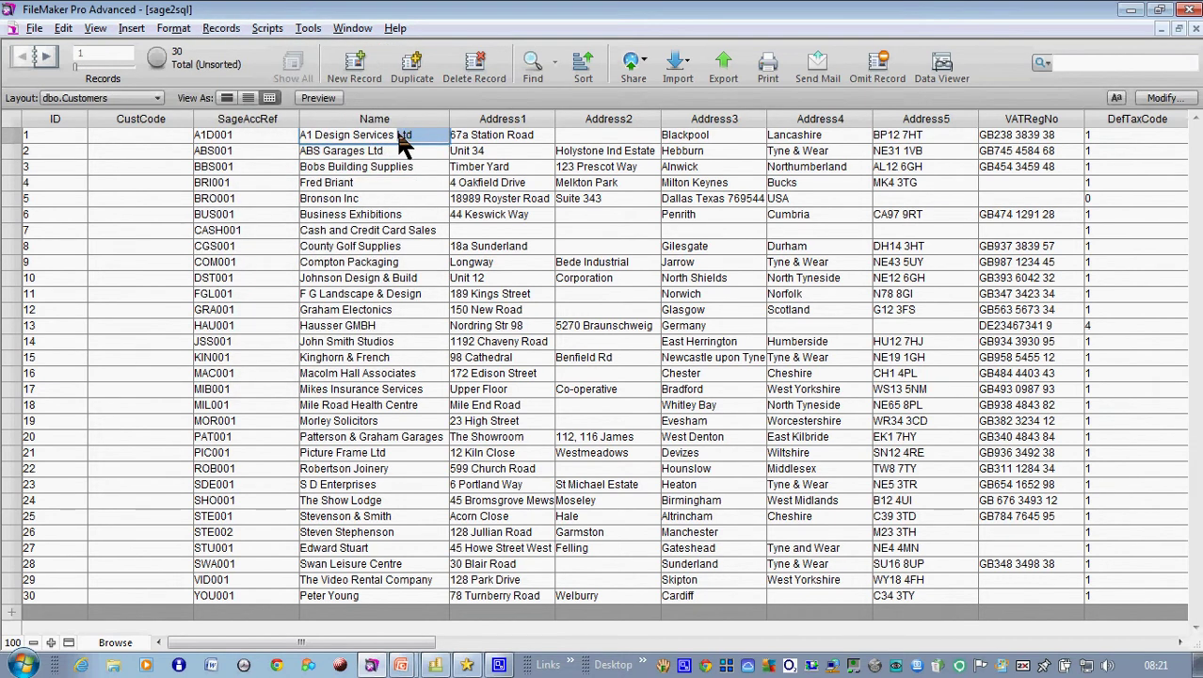
pyautogui.click(410, 156)
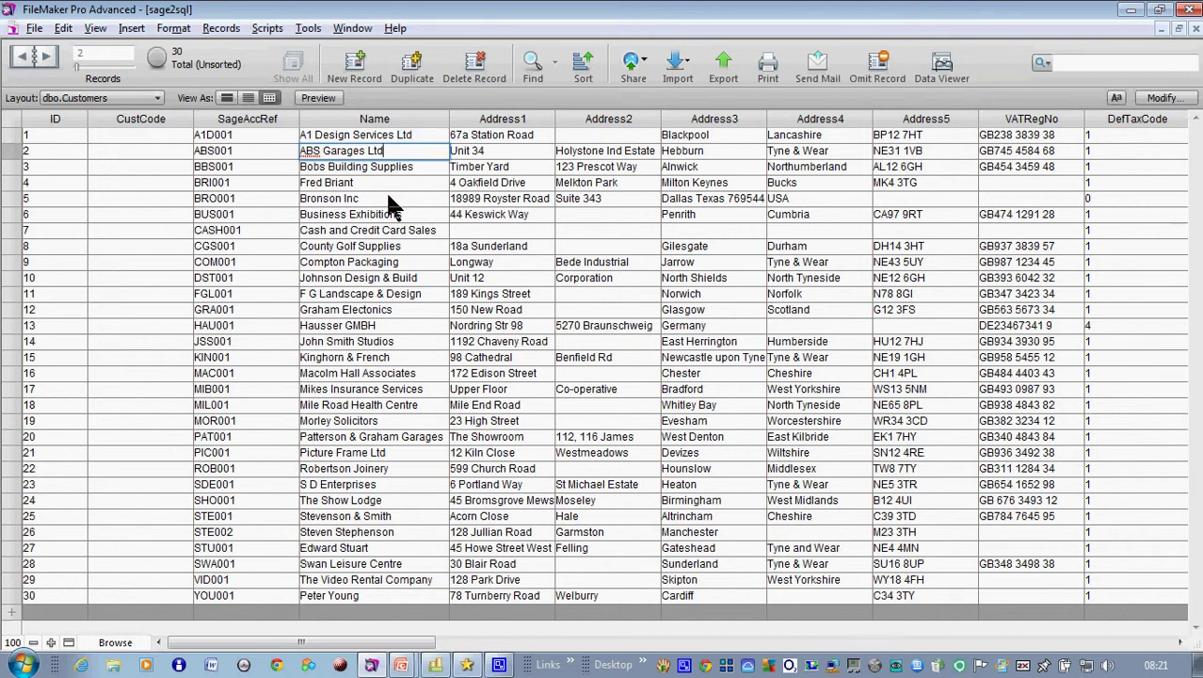
pyautogui.click(156, 98)
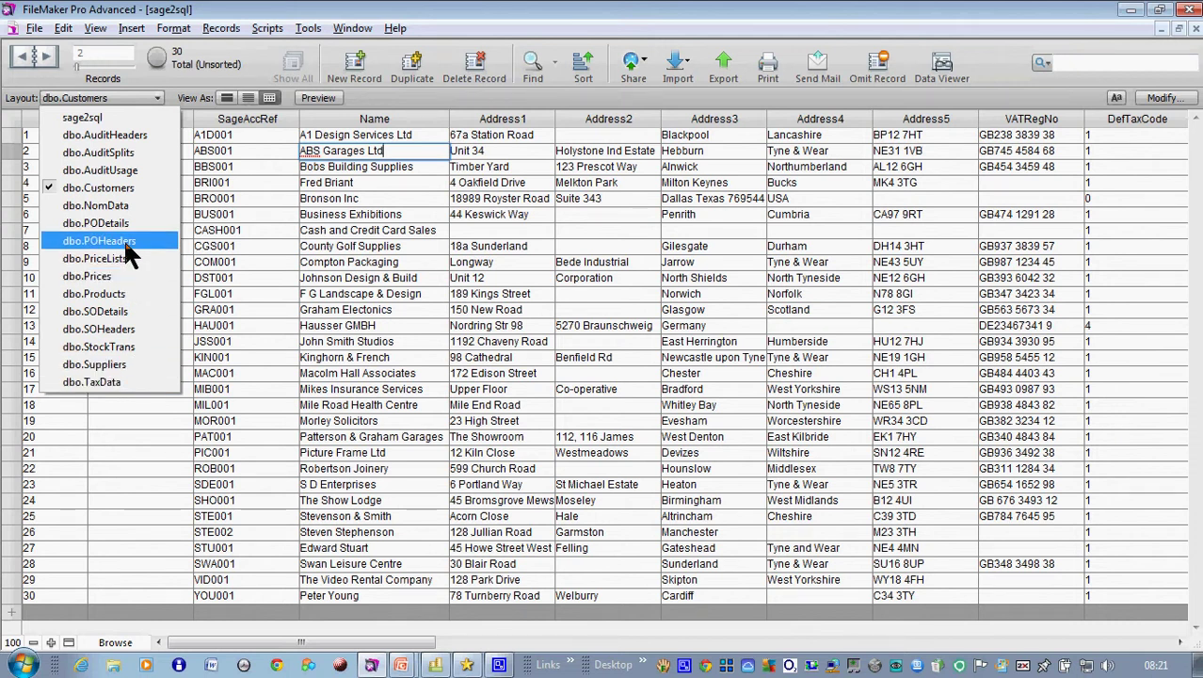
pyautogui.click(375, 265)
# Step: Switch from FileMaker Pro to Sage 50 Accounts
pyautogui.hotkey('alt', 'Tab')
pyautogui.hotkey('alt', 'Tab')
pyautogui.hotkey('alt', 'Tab')
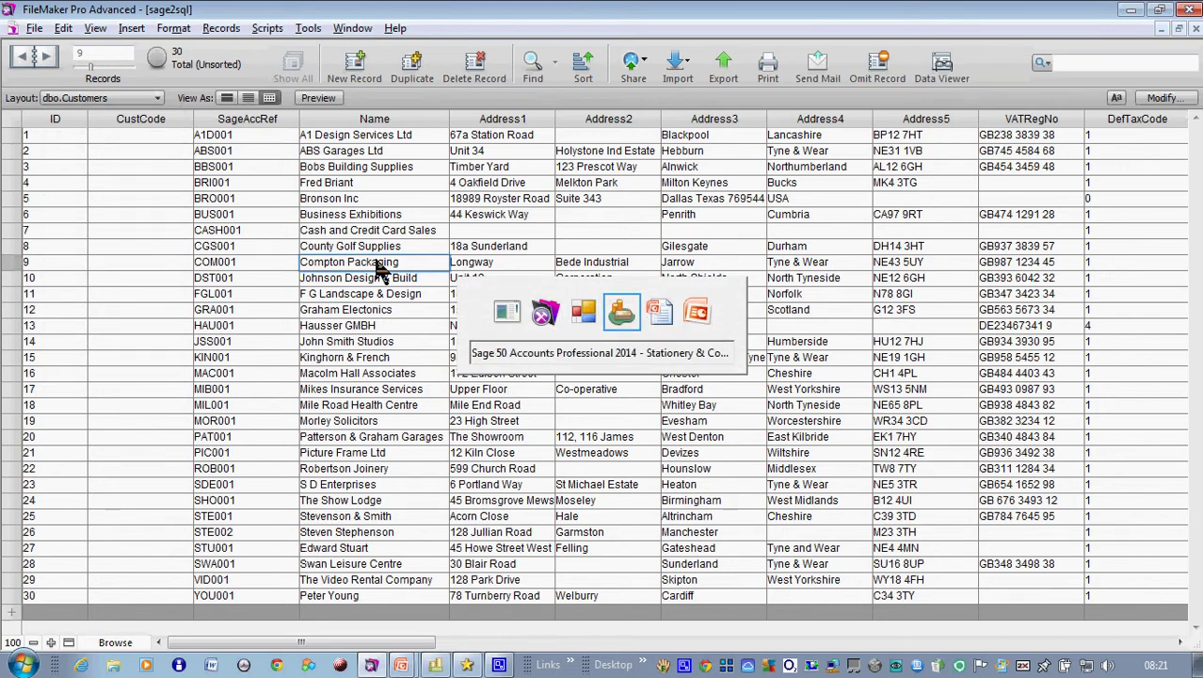